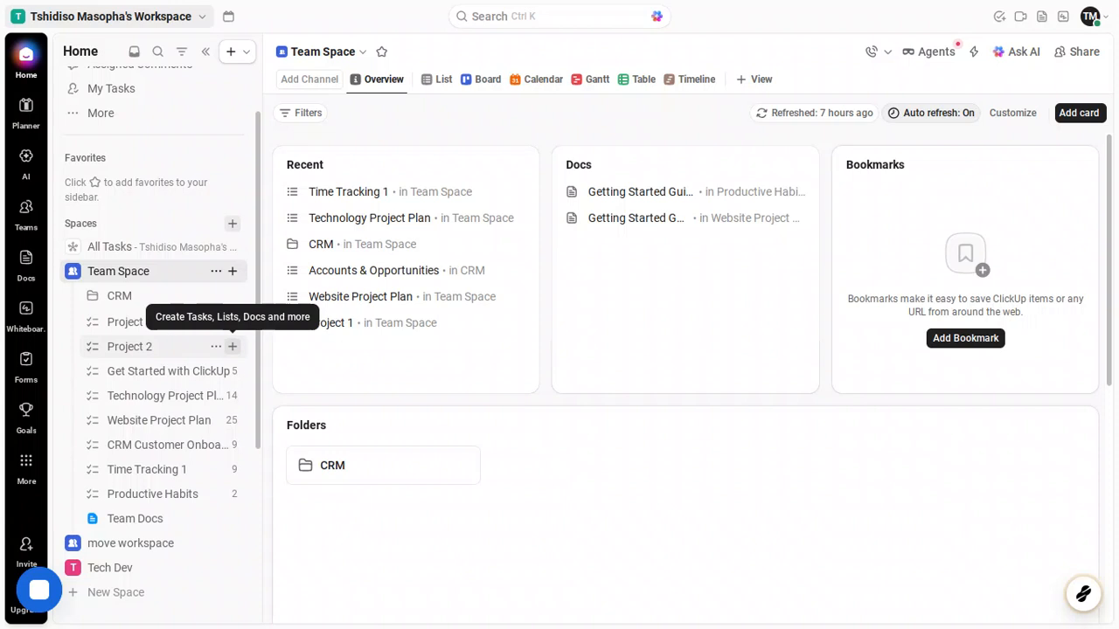
Open the form for creating a new list in Team Space
left_click(217, 348)
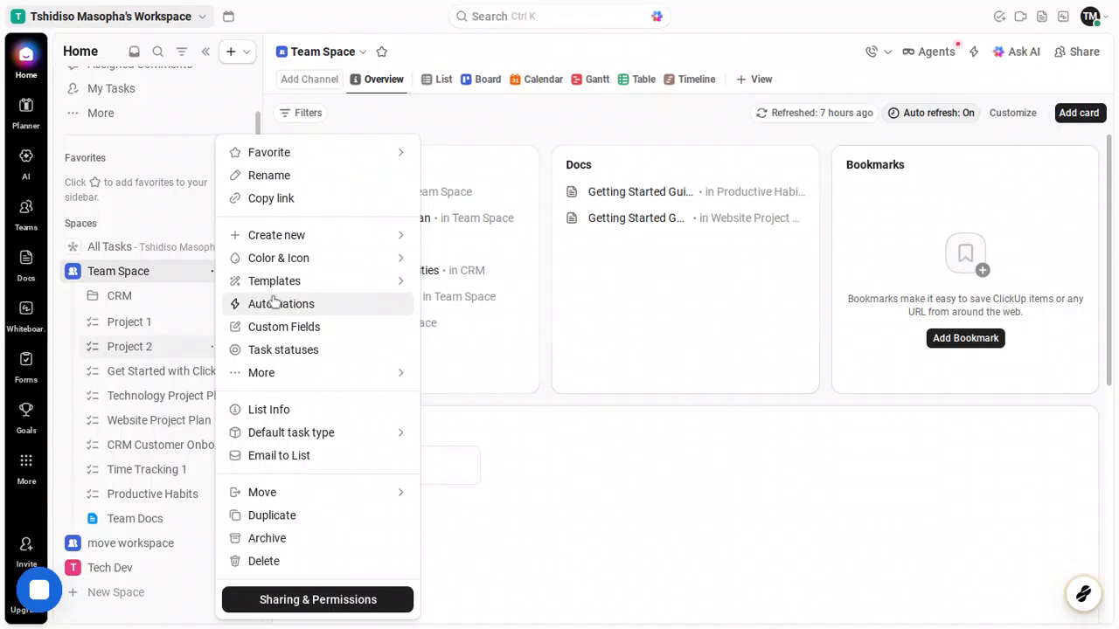
mouse_move(280, 281)
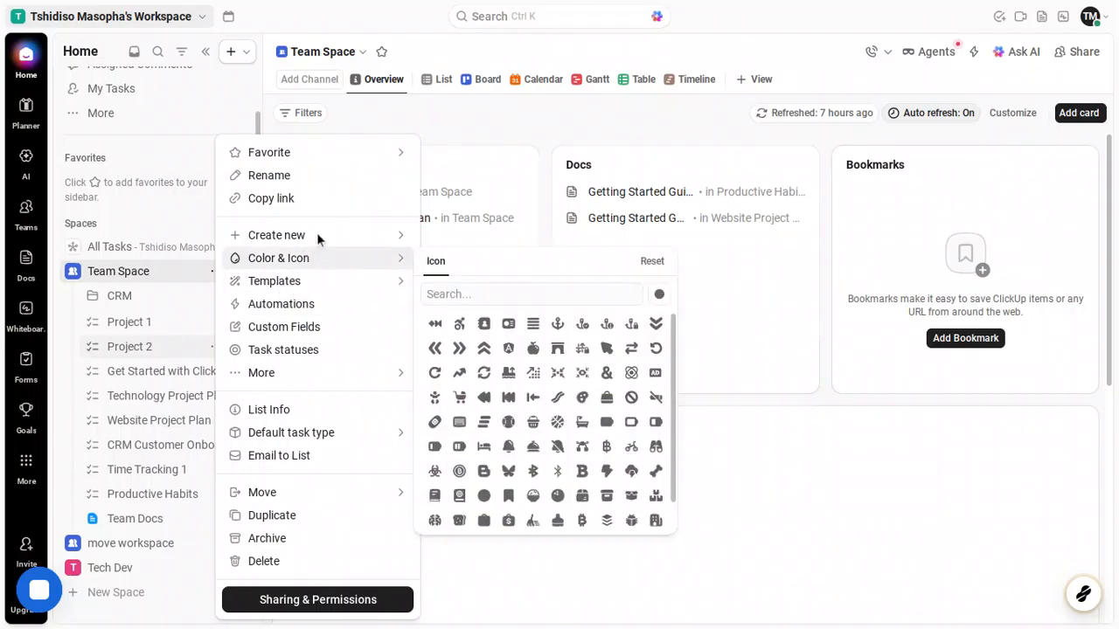
mouse_move(363, 229)
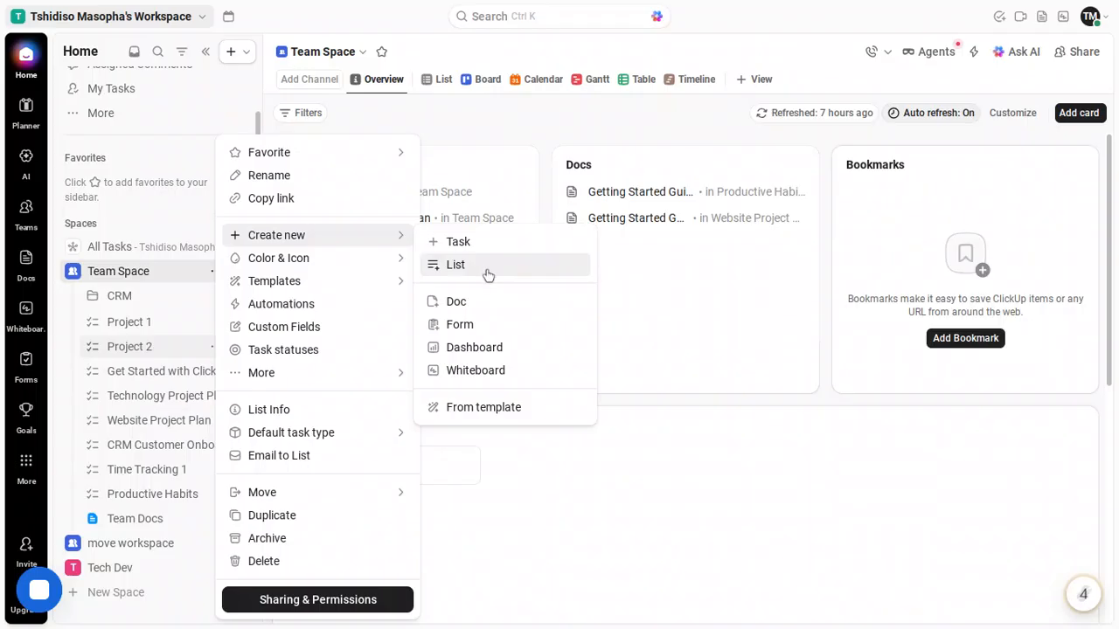
key("Escape")
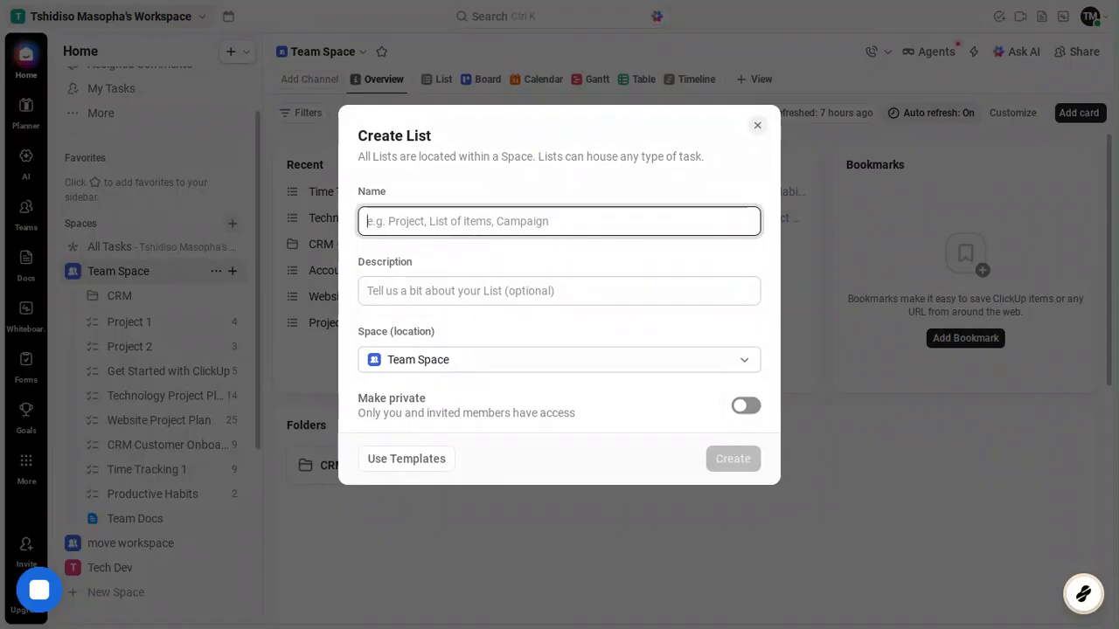
type("sy")
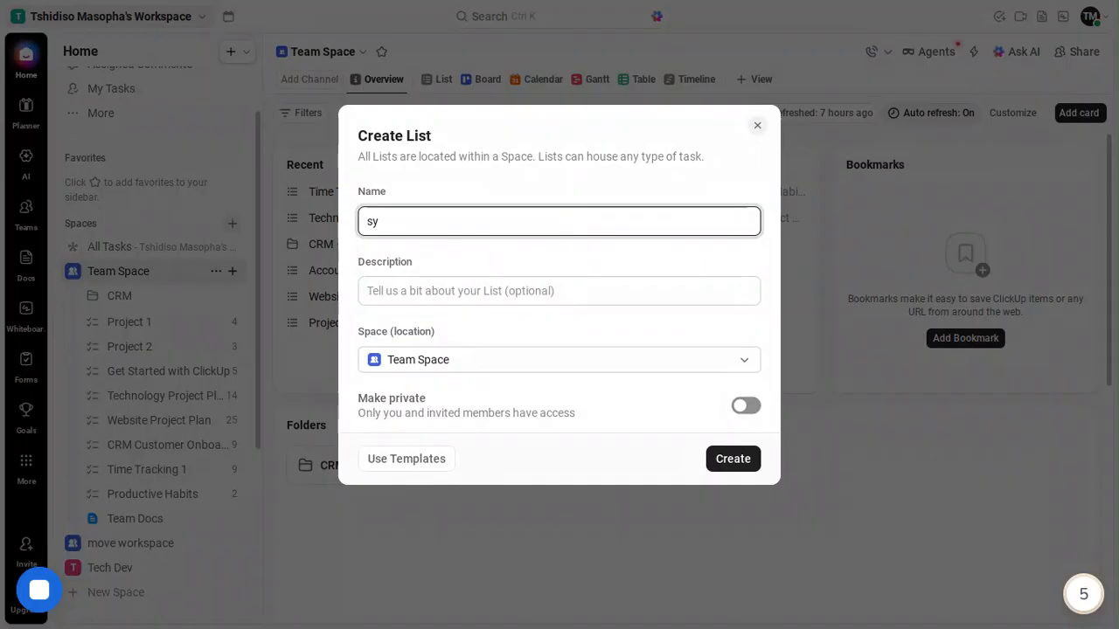
type("ste")
key("BackSpace")
key("BackSpace")
key("BackSpace")
key("BackSpace")
key("BackSpace")
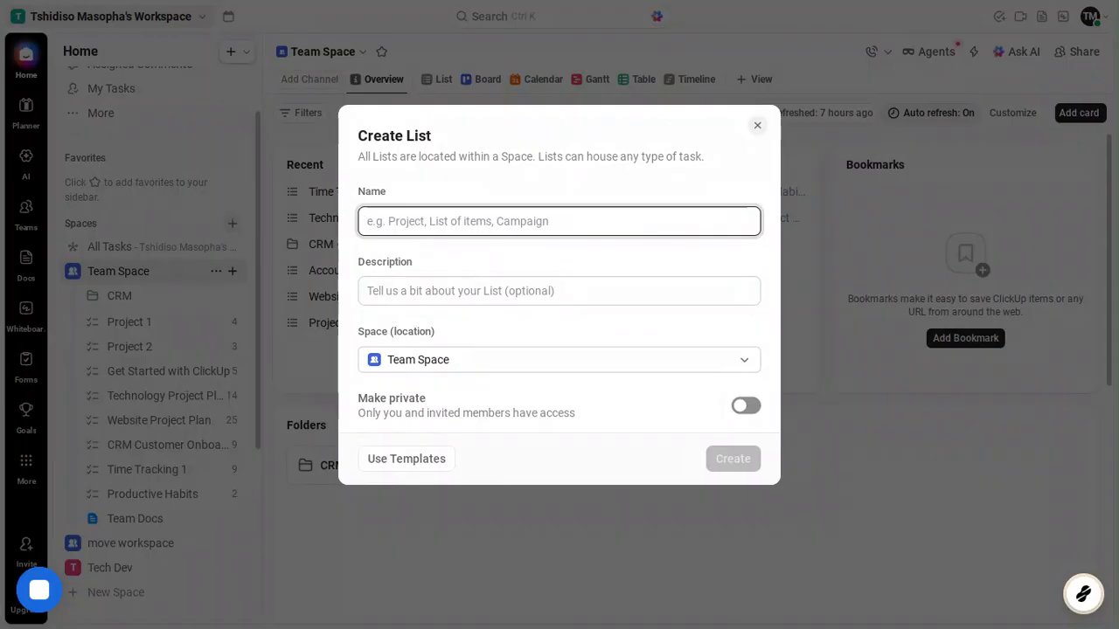
Create the list as "ticket system" and apply all suggested settings: task type, views, custom fields and statuses
type("ticket")
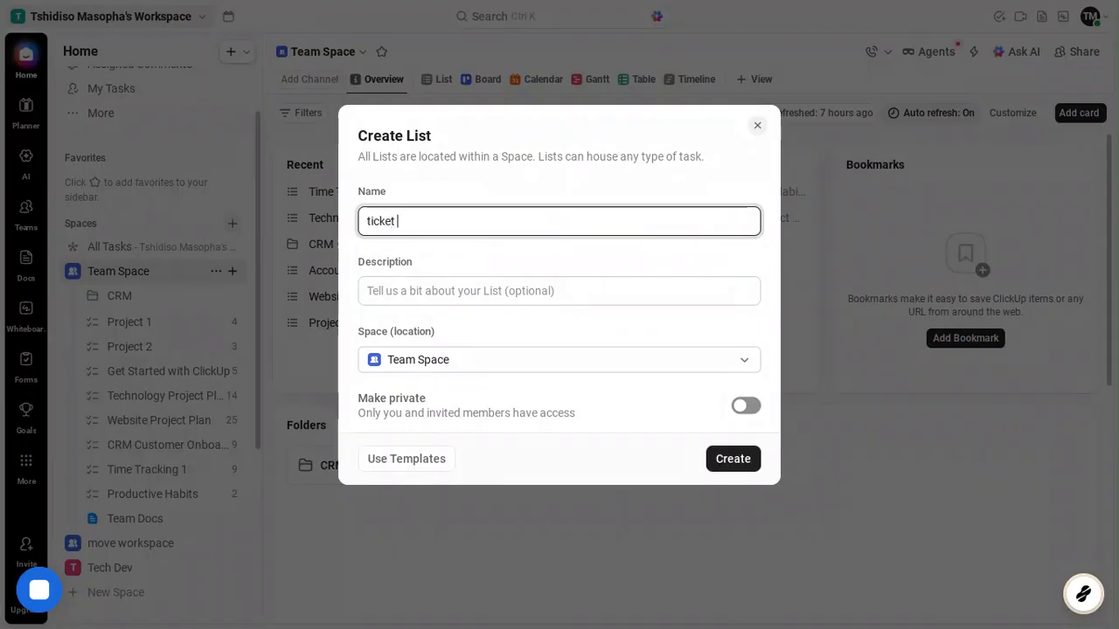
type(" system")
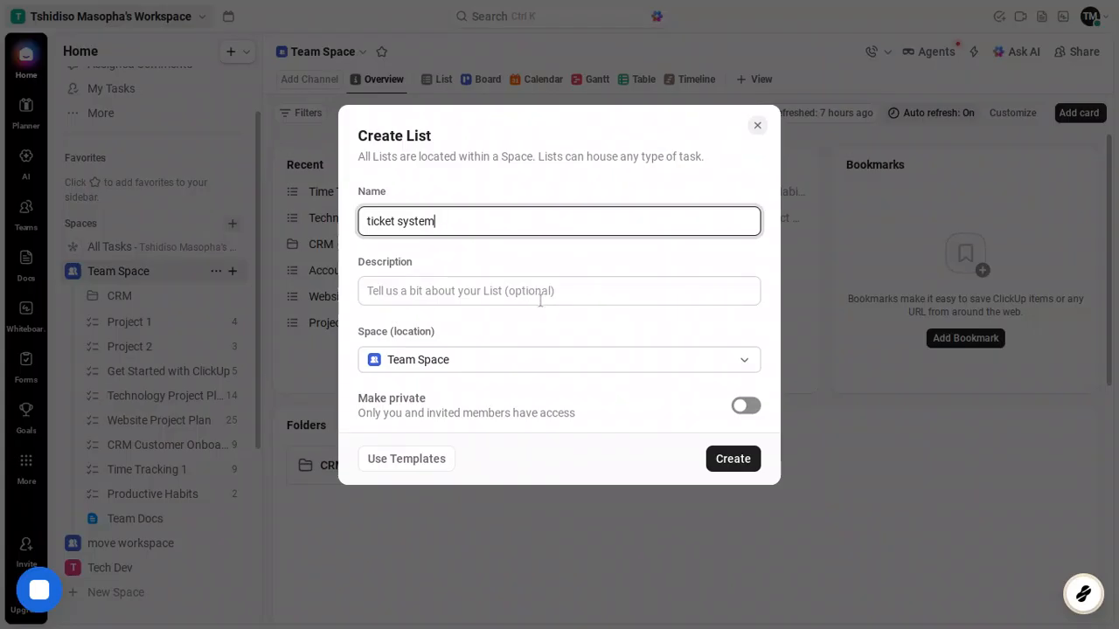
left_click(737, 461)
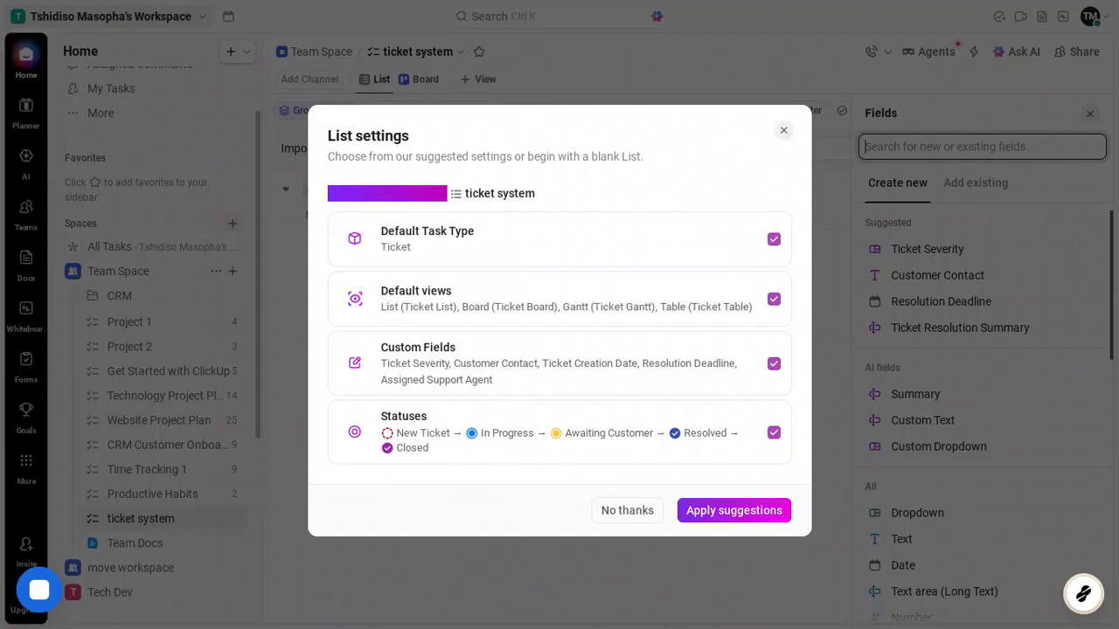
left_click(738, 510)
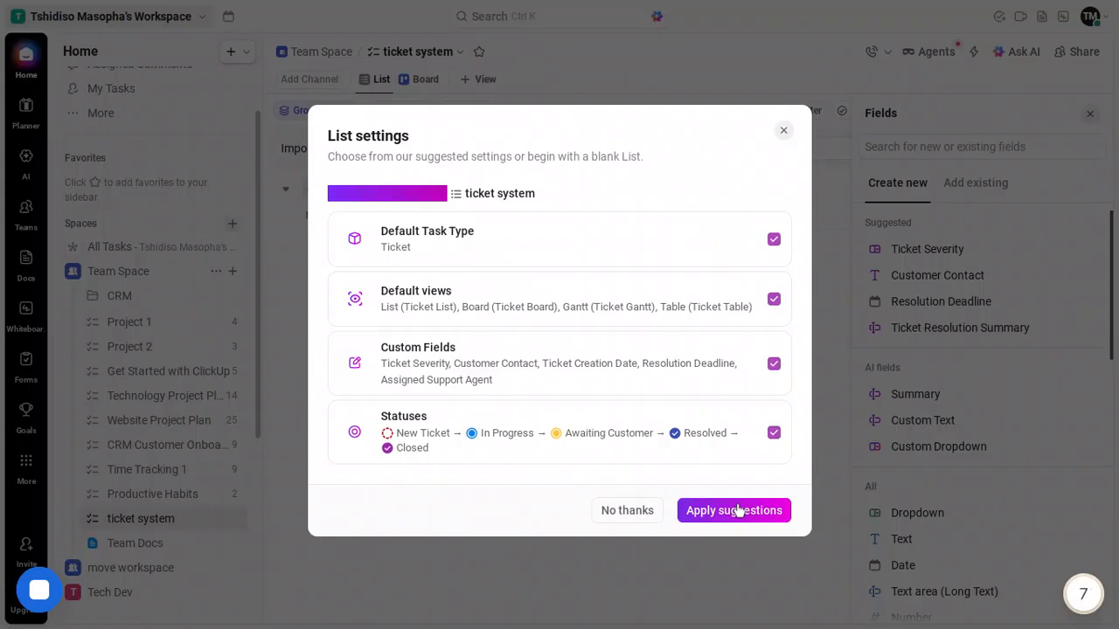
left_click(738, 510)
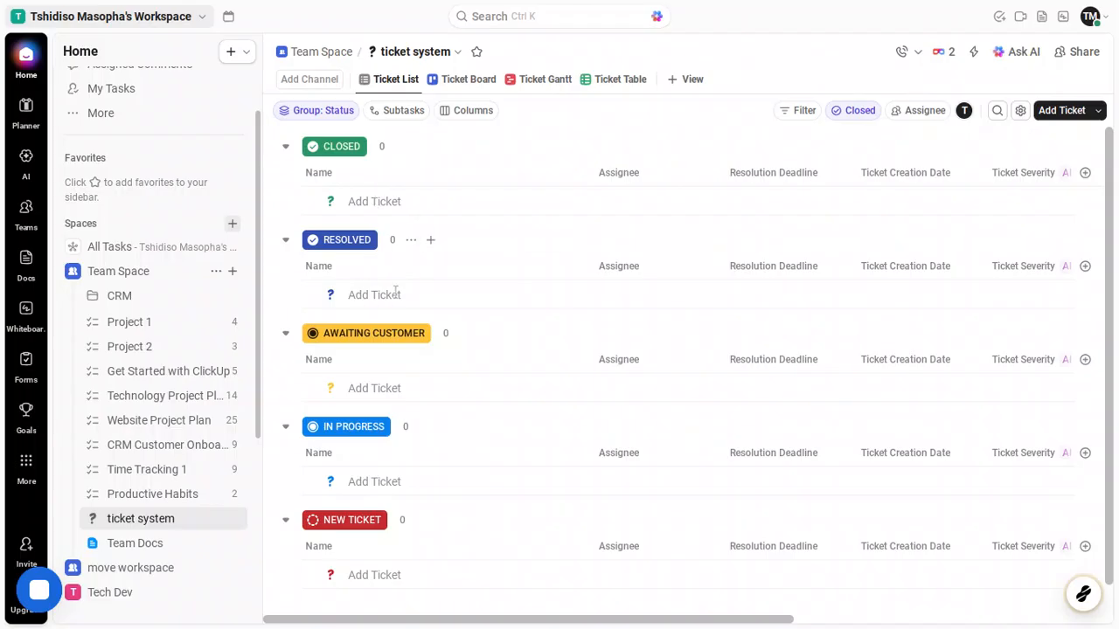
Add a ticket named "ecomerce sale" under the Awaiting Customer status
left_click(385, 390)
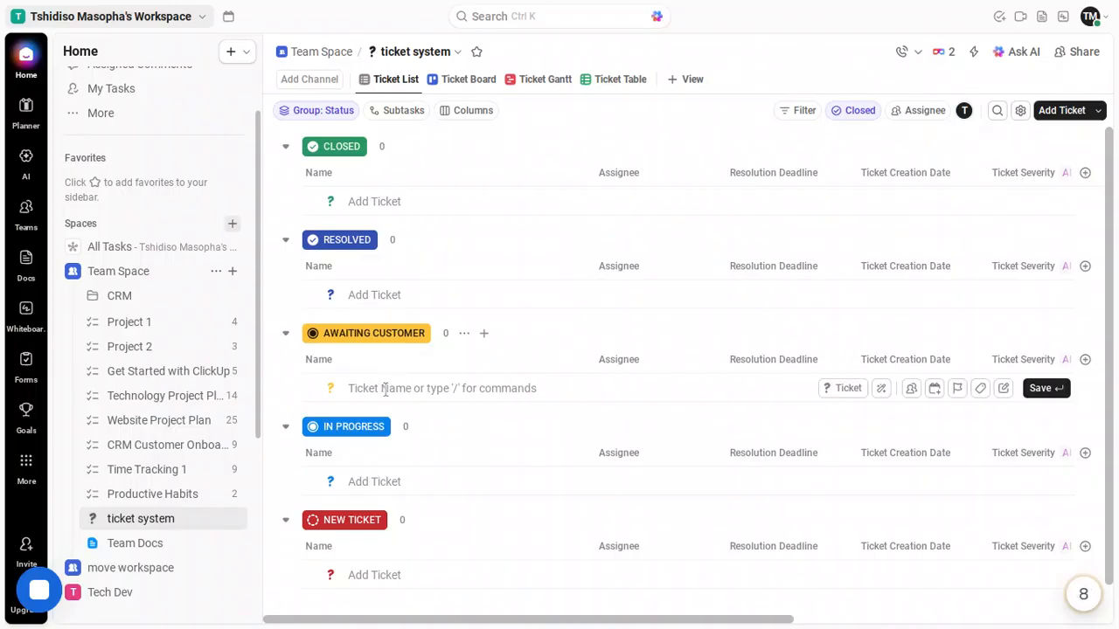
type("e")
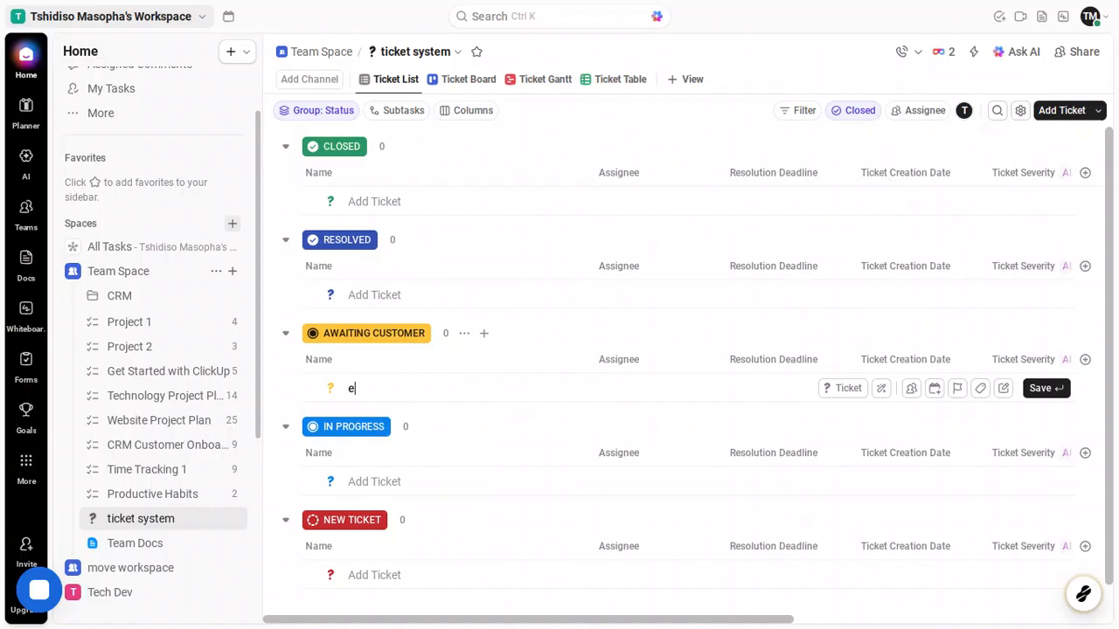
type("comerce sale")
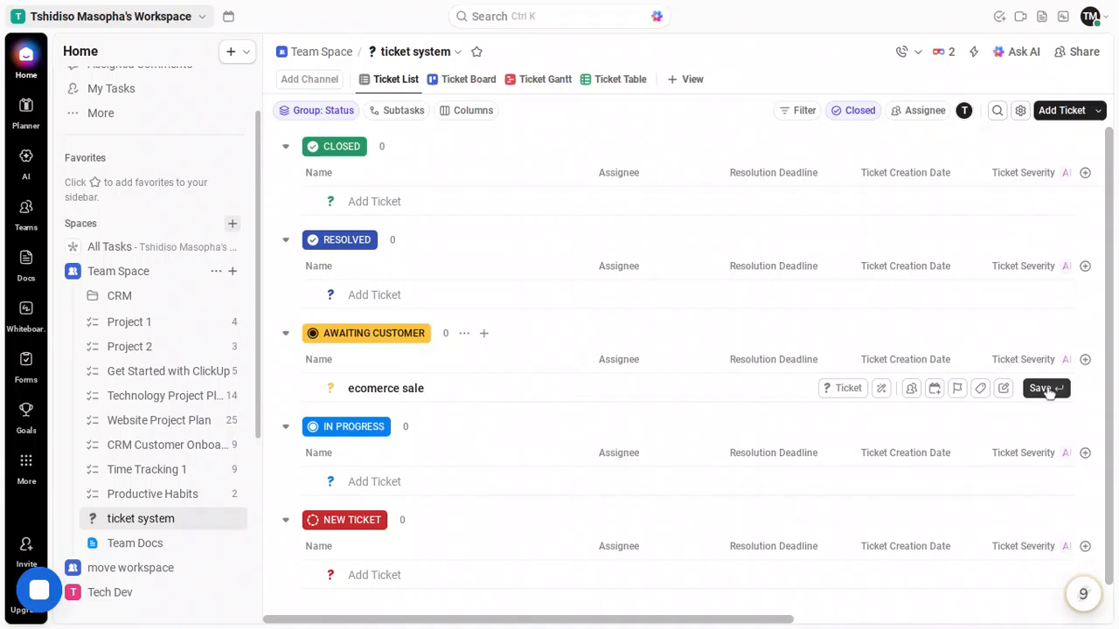
left_click(1045, 388)
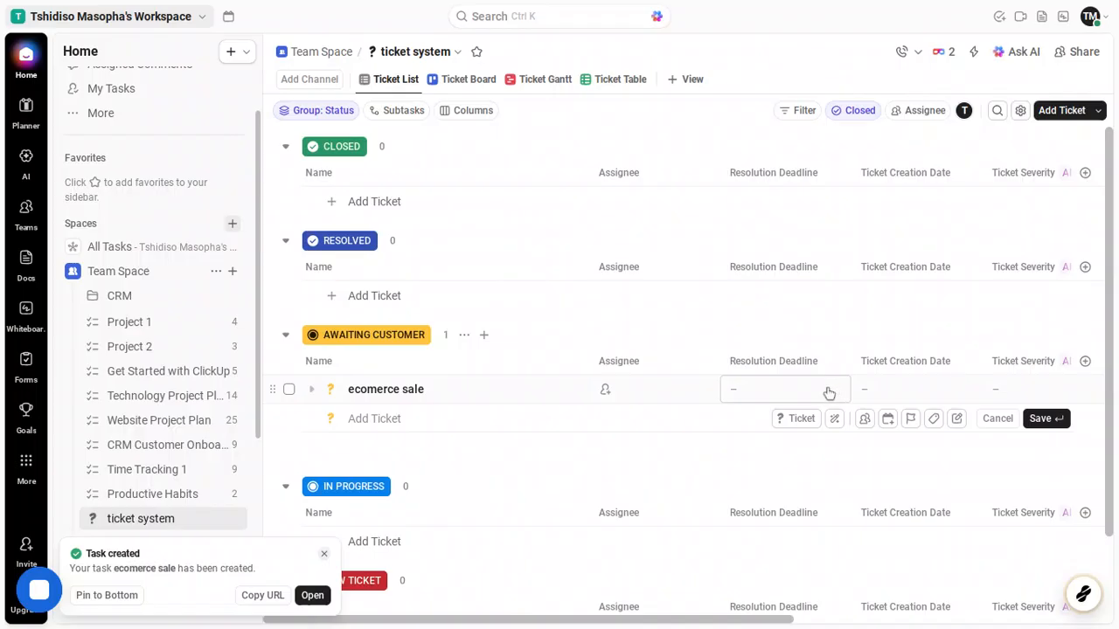
key("Escape")
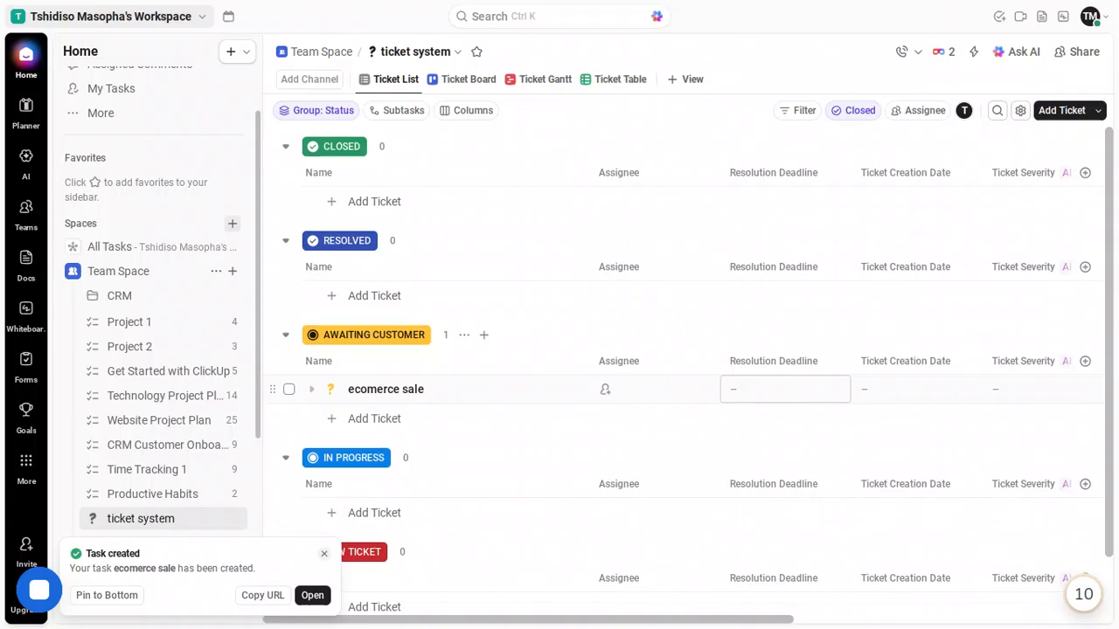
Set the ecomerce sale ticket's resolution deadline to This weekend and its ticket creation date to Later
left_click(785, 390)
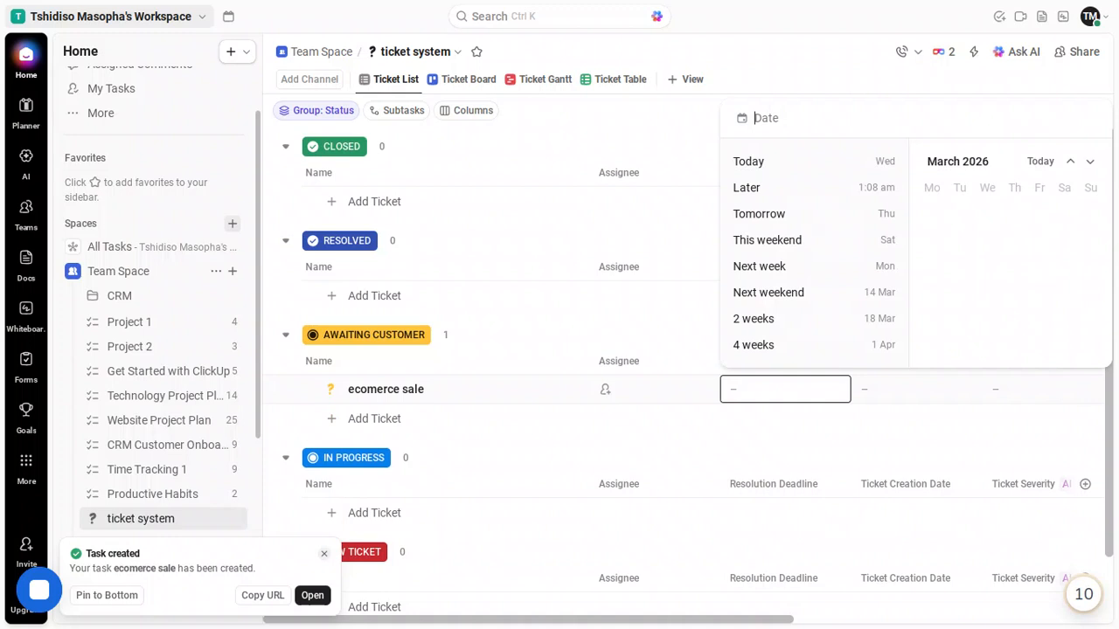
left_click(792, 245)
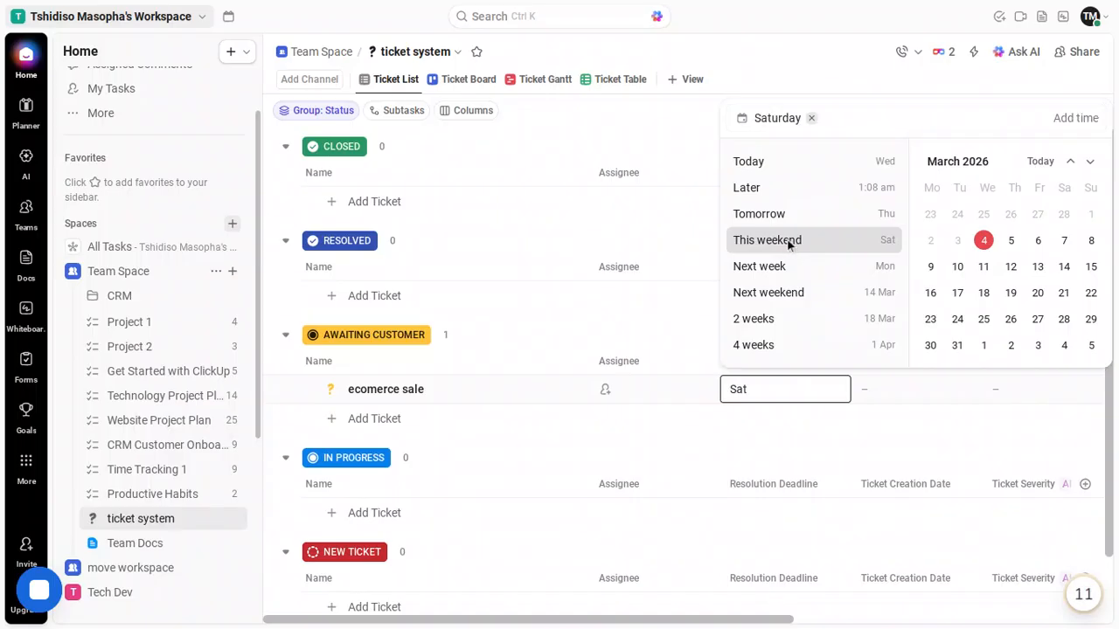
key("Escape")
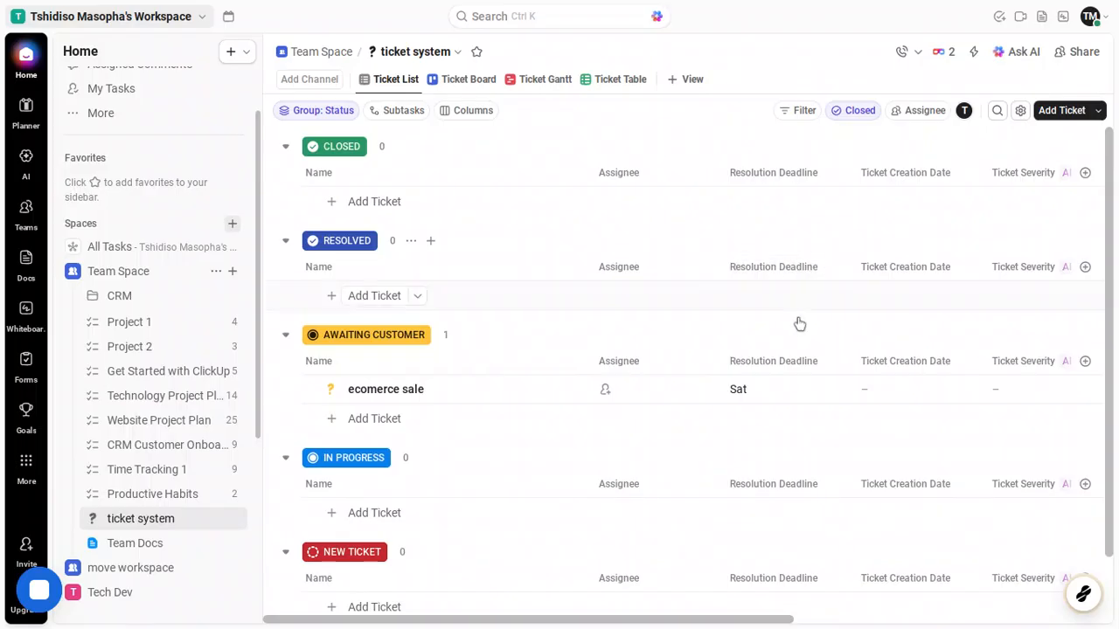
left_click(889, 390)
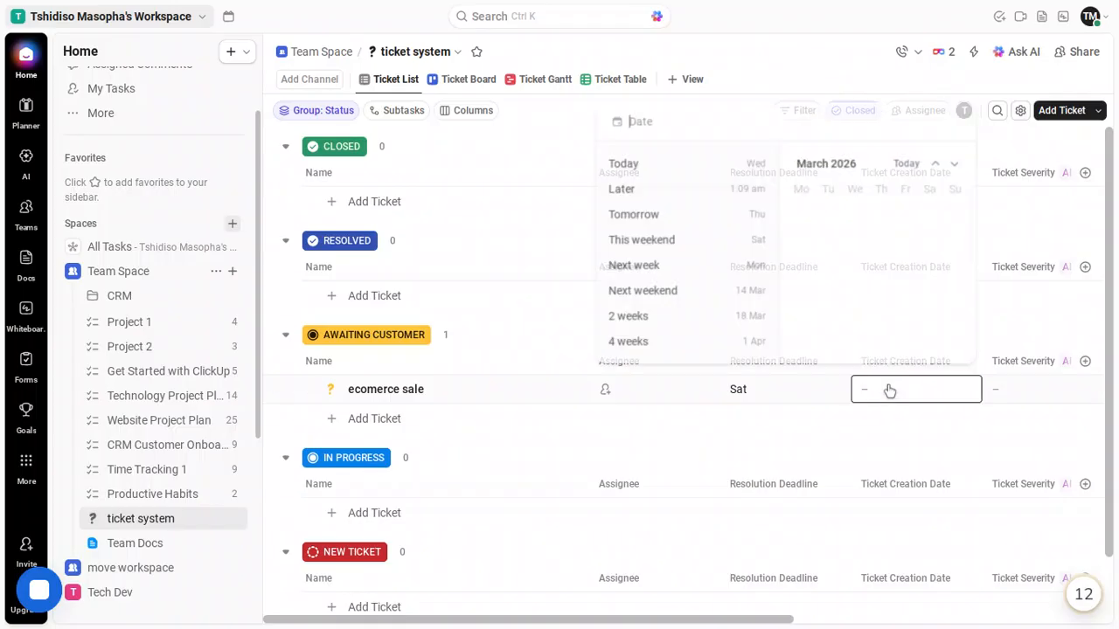
left_click(633, 194)
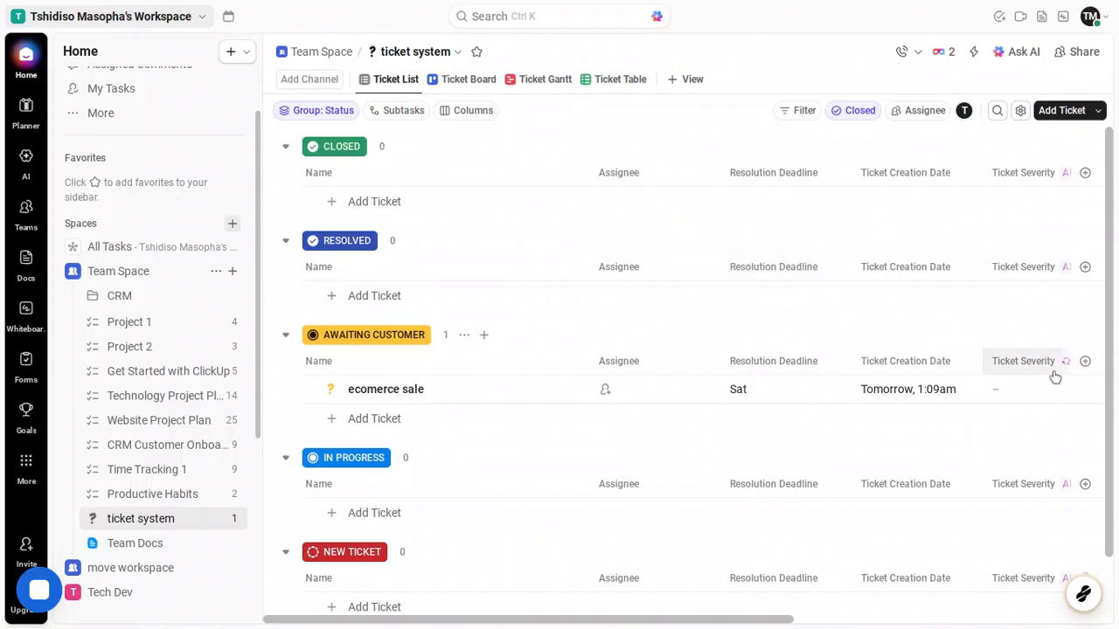
Set the ecomerce sale ticket's severity to High
scroll(1055, 376, "right", 5)
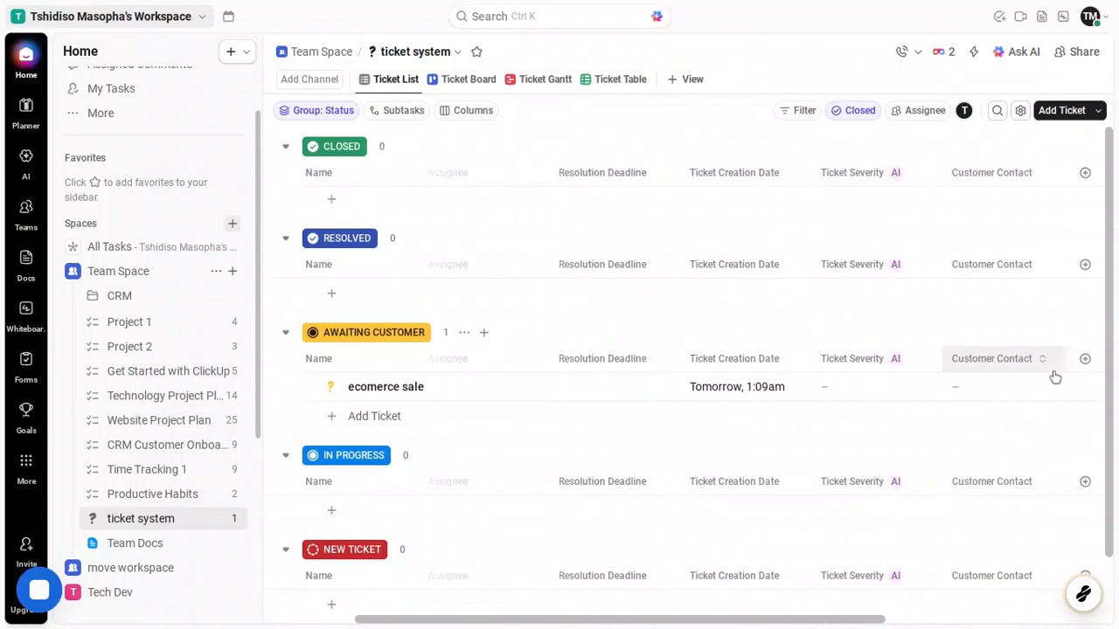
scroll(971, 359, "right", 2)
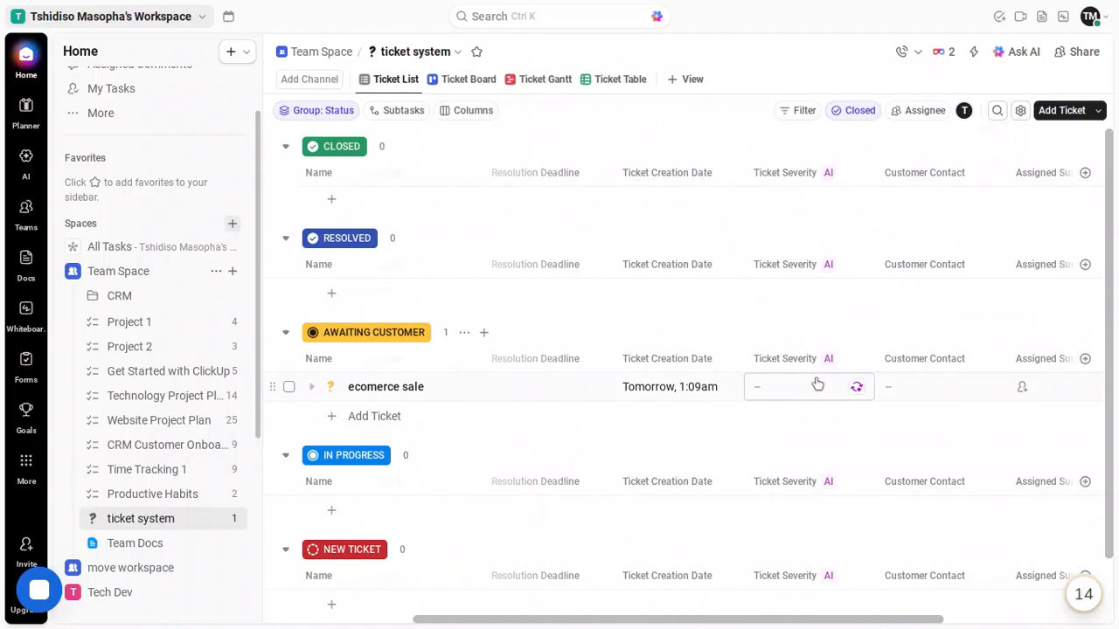
left_click(817, 386)
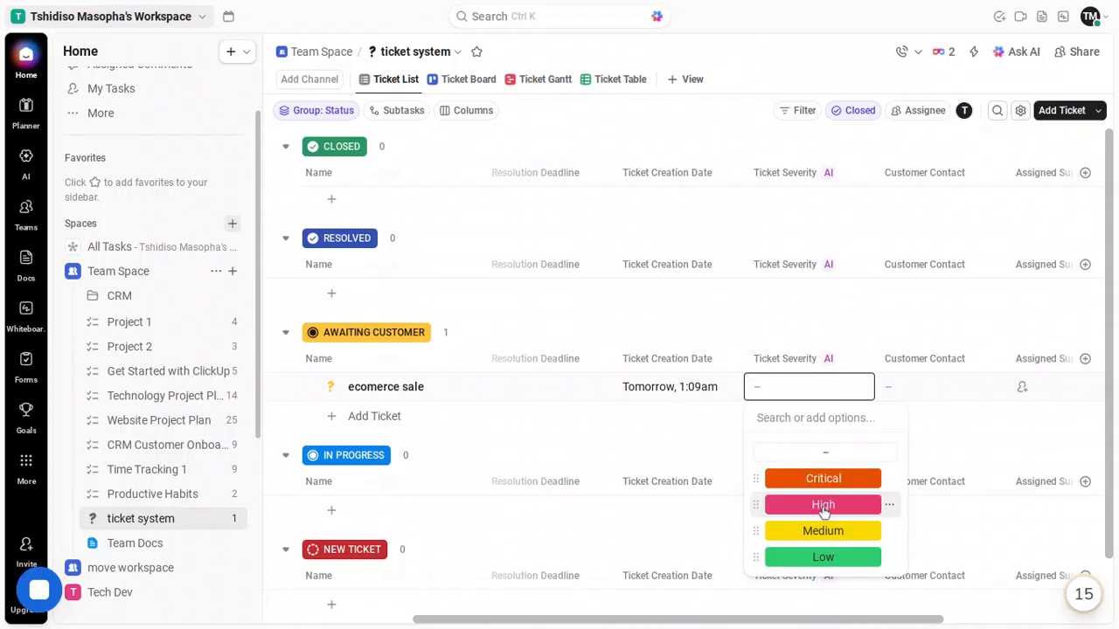
left_click(822, 507)
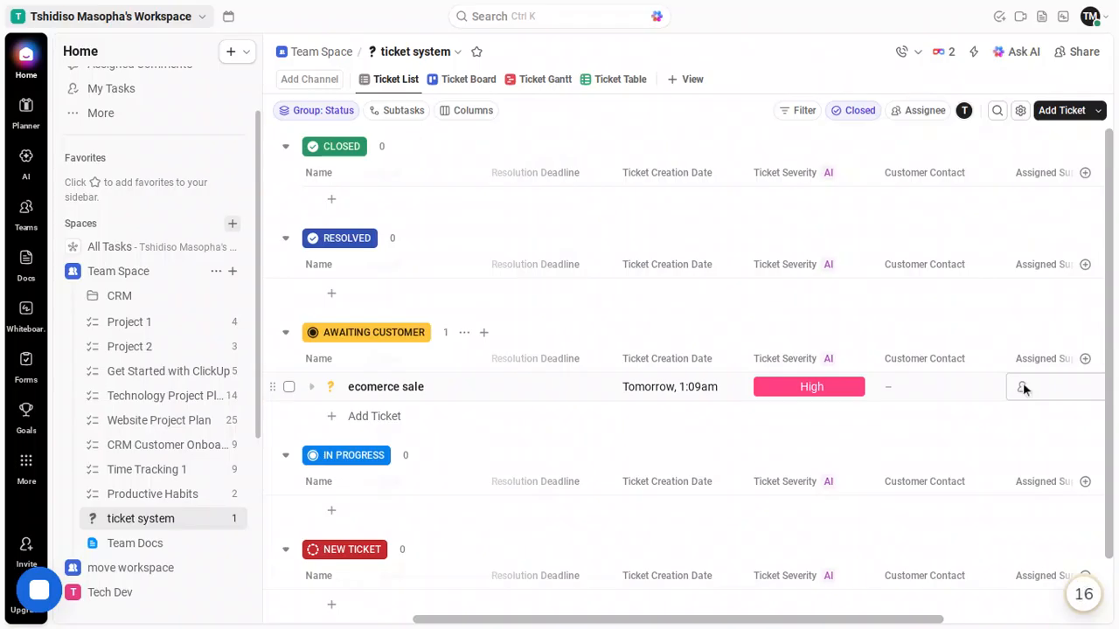
Assign the member with the work e-mail address as the ecomerce sale ticket's support agent
left_click(1023, 388)
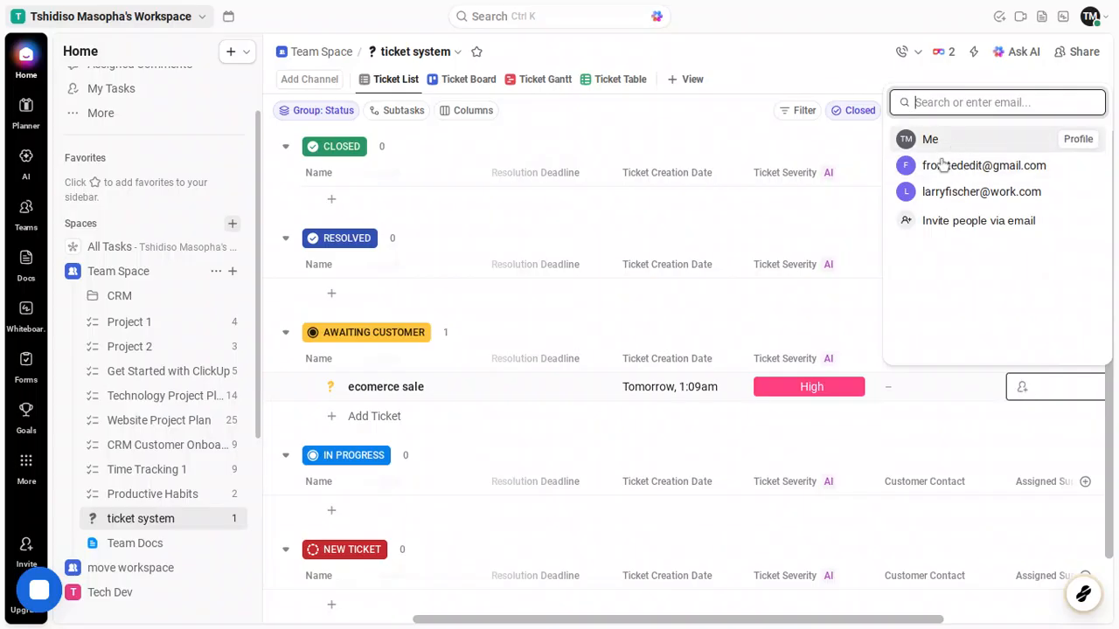
left_click(969, 194)
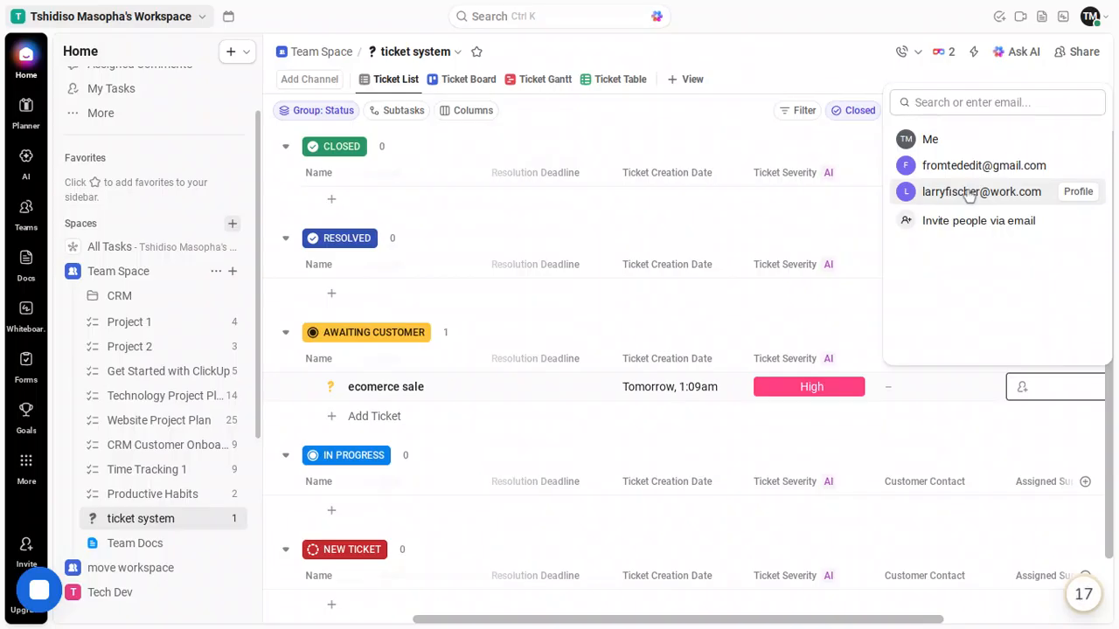
left_click(968, 192)
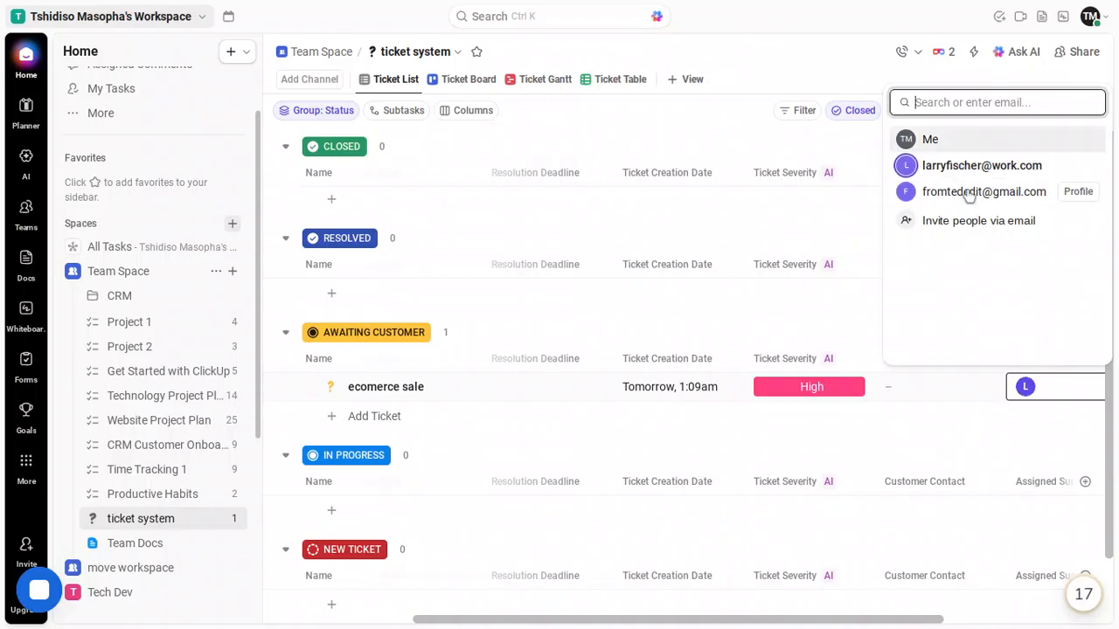
key("Escape")
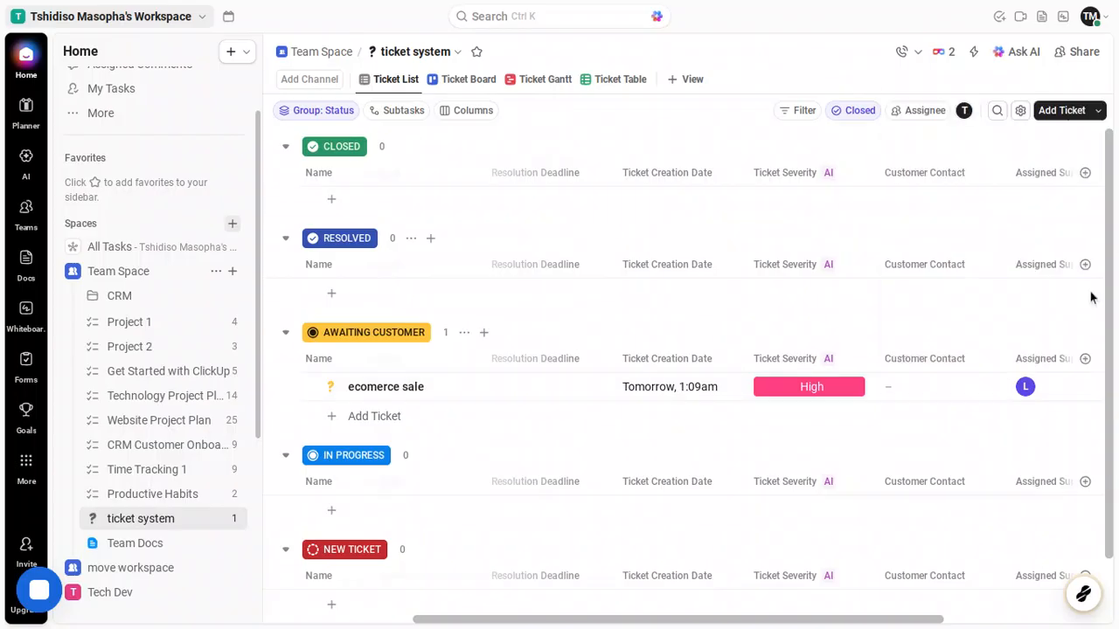
scroll(1090, 297, "right", 5)
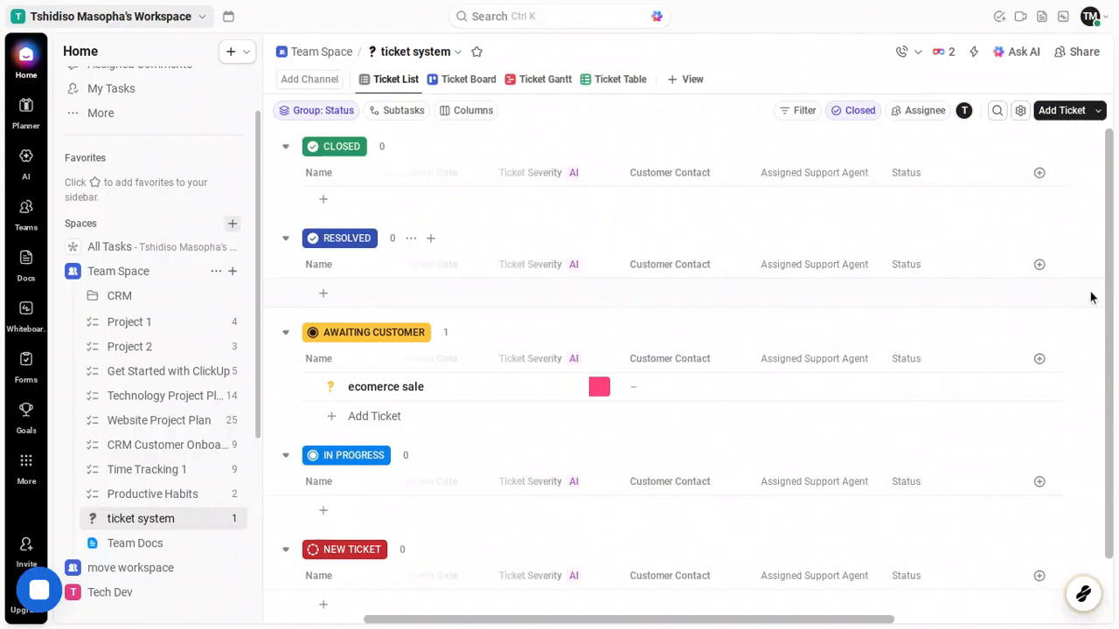